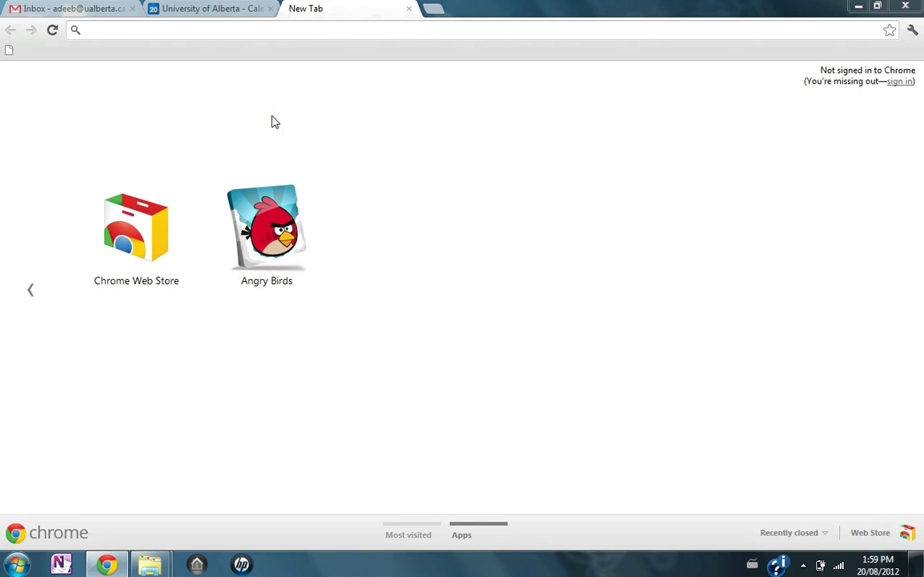
Step: Go to vcl.ualberta.ca in Chrome to load the Virtual Computing Lab site
click(141, 36)
text(vcl.ualb)
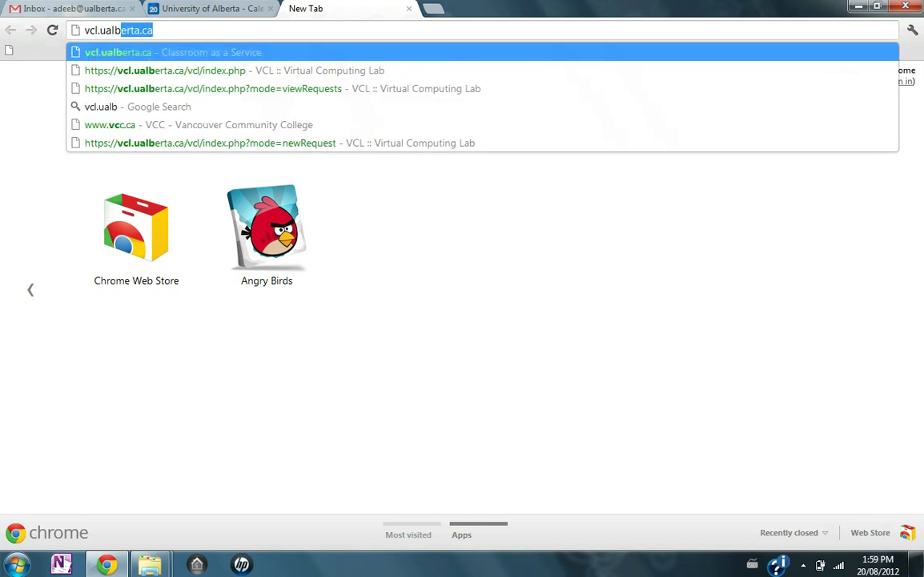
text(erta.ca)
key(Return)
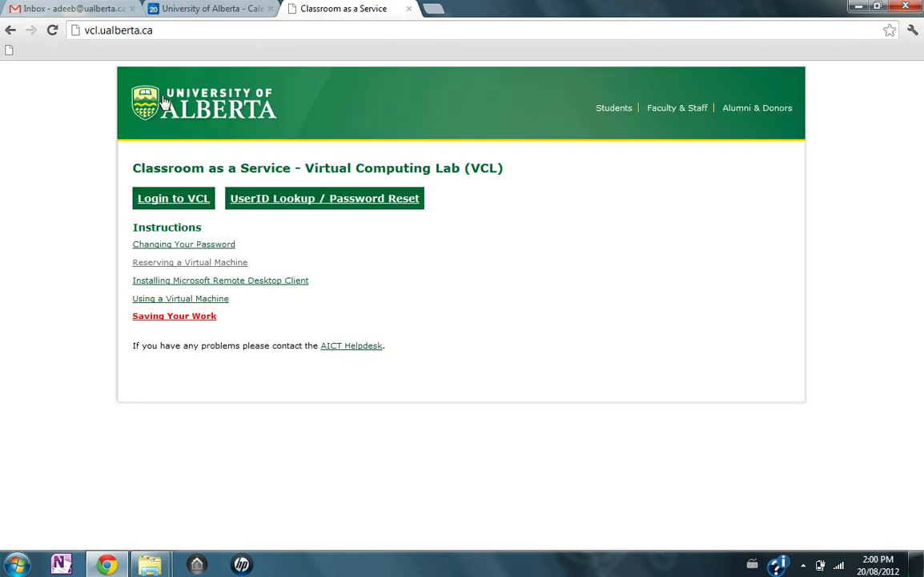
Step: Choose University of Alberta authentication on the VCL login page and proceed to login
click(200, 200)
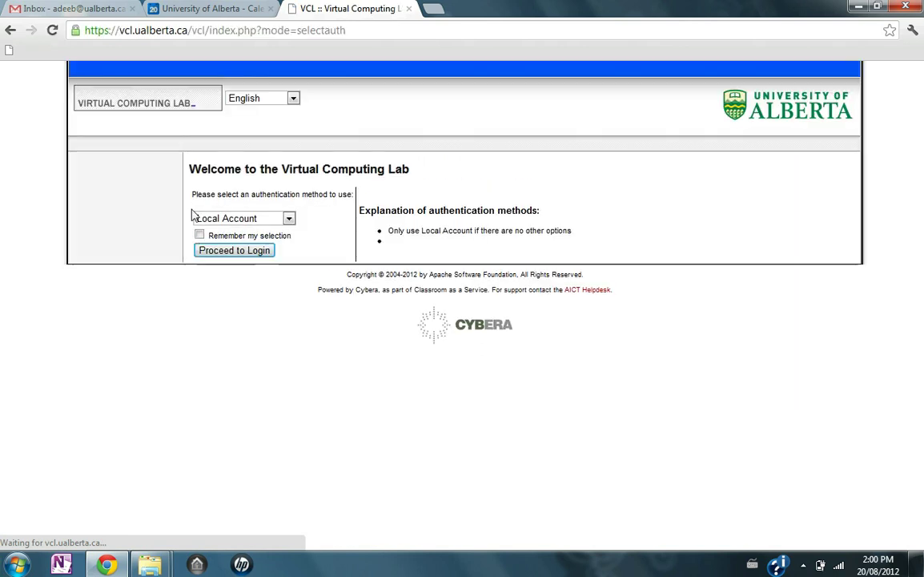
click(234, 219)
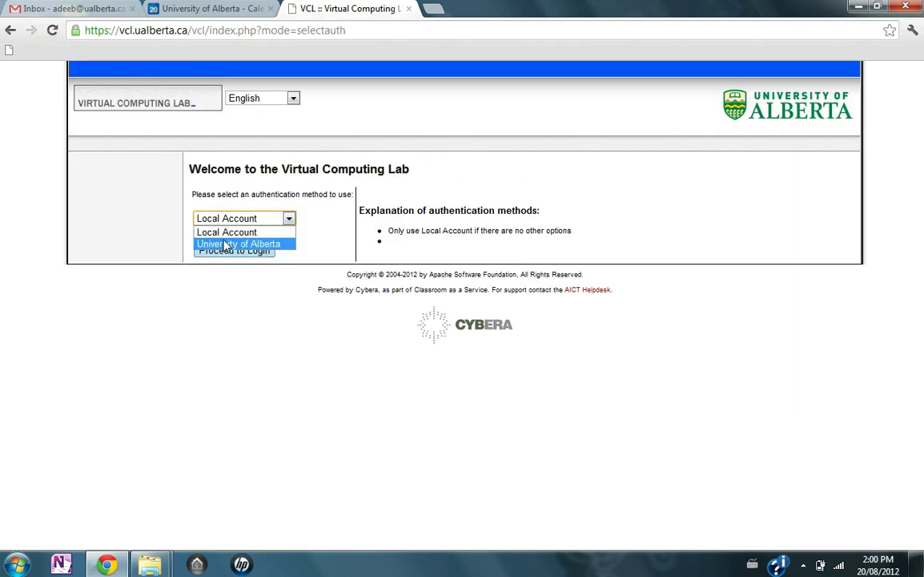
click(225, 244)
click(229, 254)
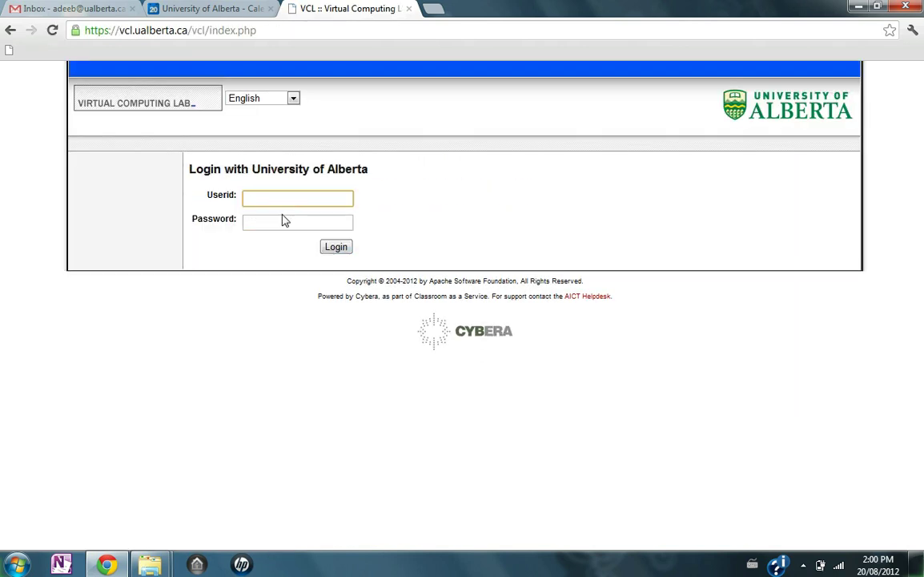
Step: Enter the university userid and account password and submit the login
text(adeeb)
key(Tab)
text(****)
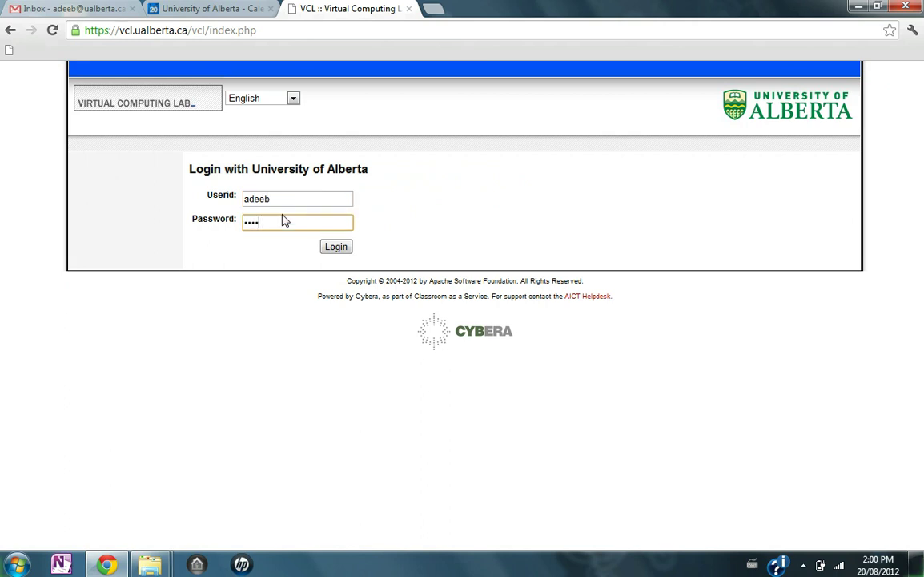
text(****)
key(Return)
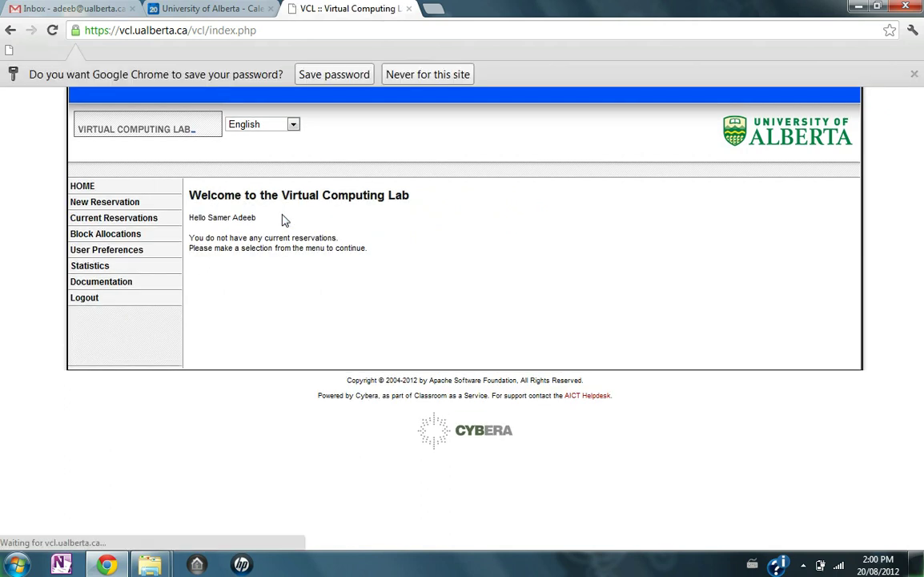
Step: Create a new UofA Engineering CivE reservation starting now for 1 hour
click(102, 202)
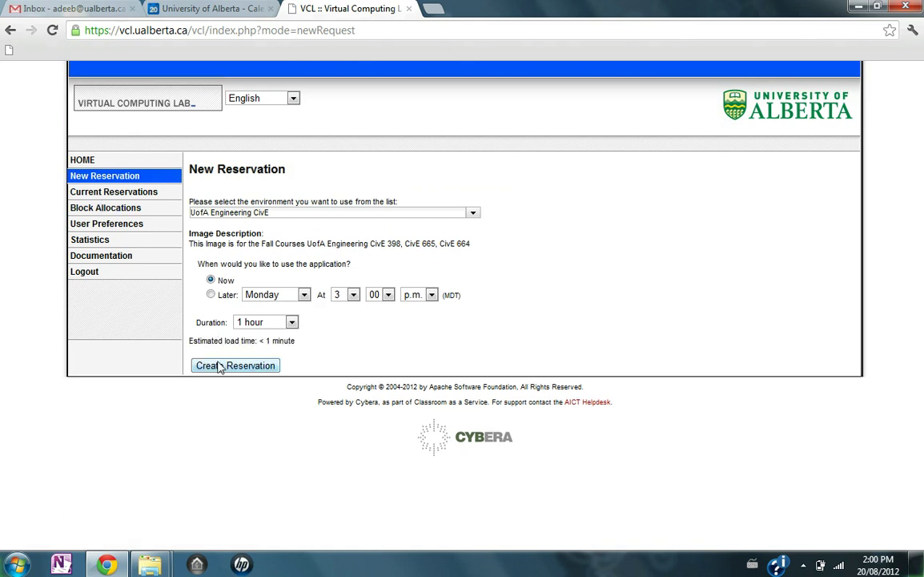
click(230, 366)
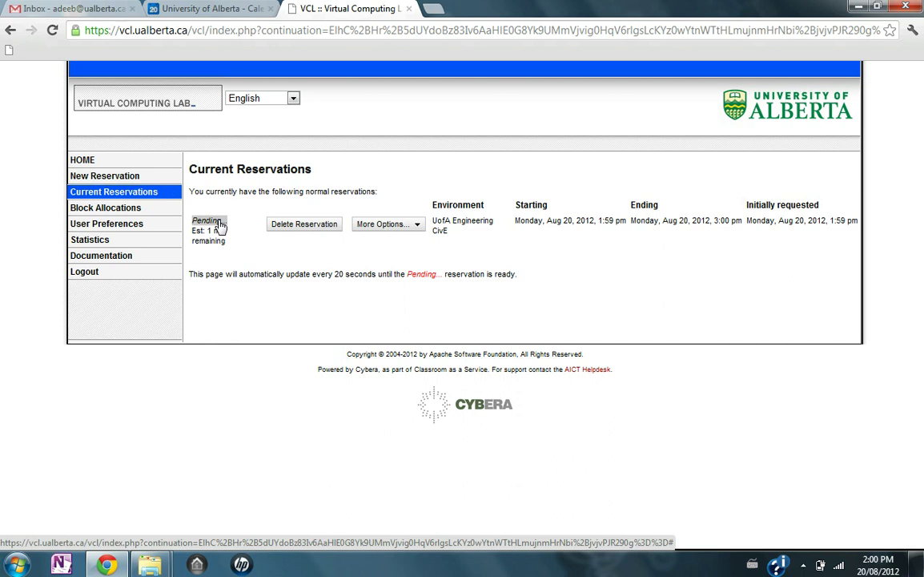
Step: Download the reservation's RDP file, UofA Engineering CivE (5).rdp, and show it in Downloads
click(214, 225)
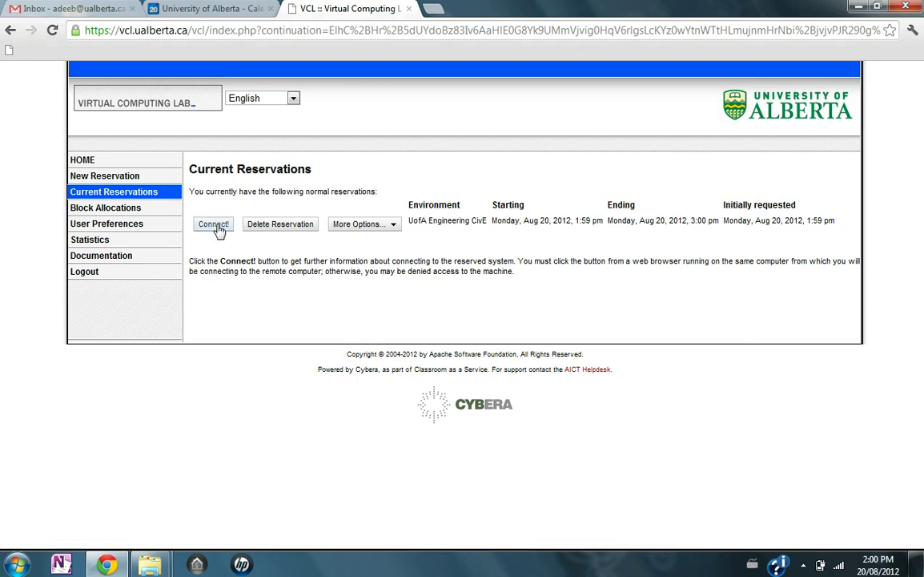
click(222, 231)
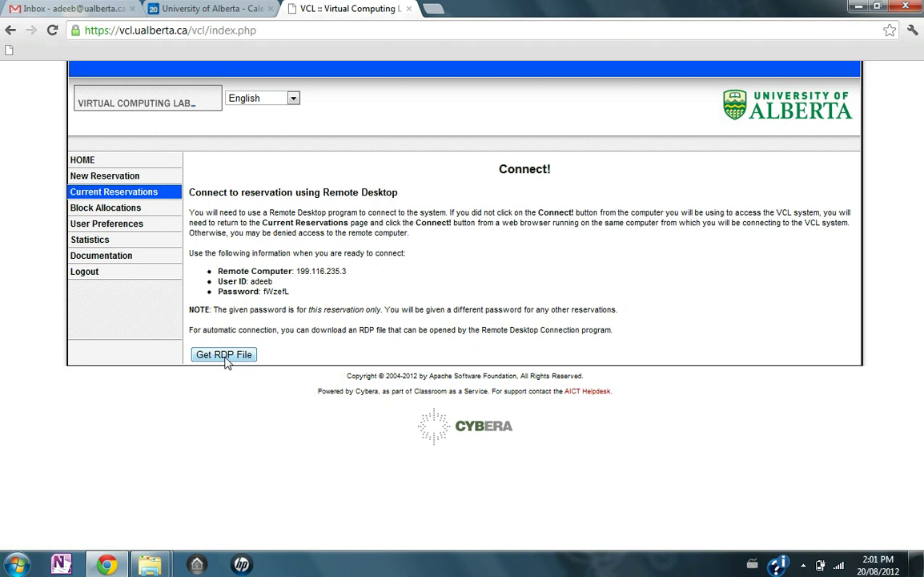
click(227, 360)
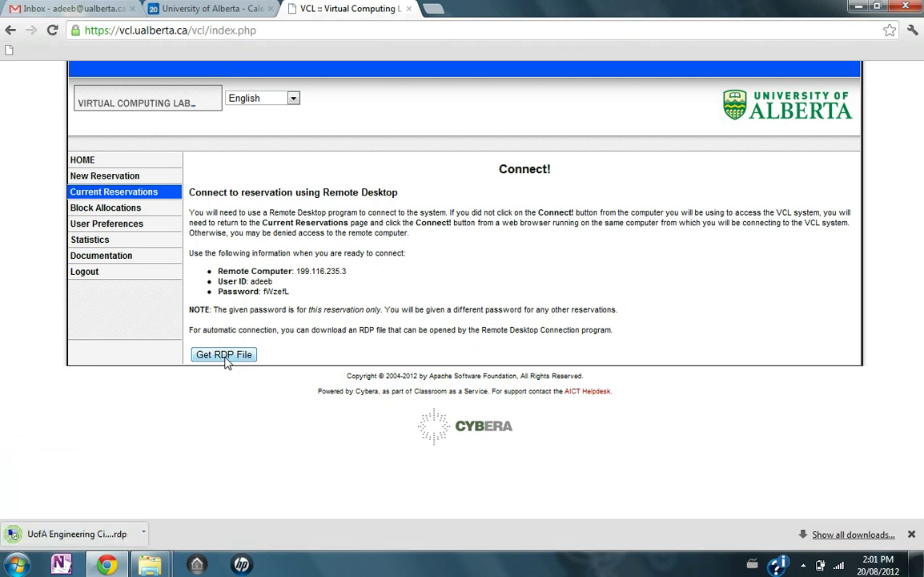
click(143, 533)
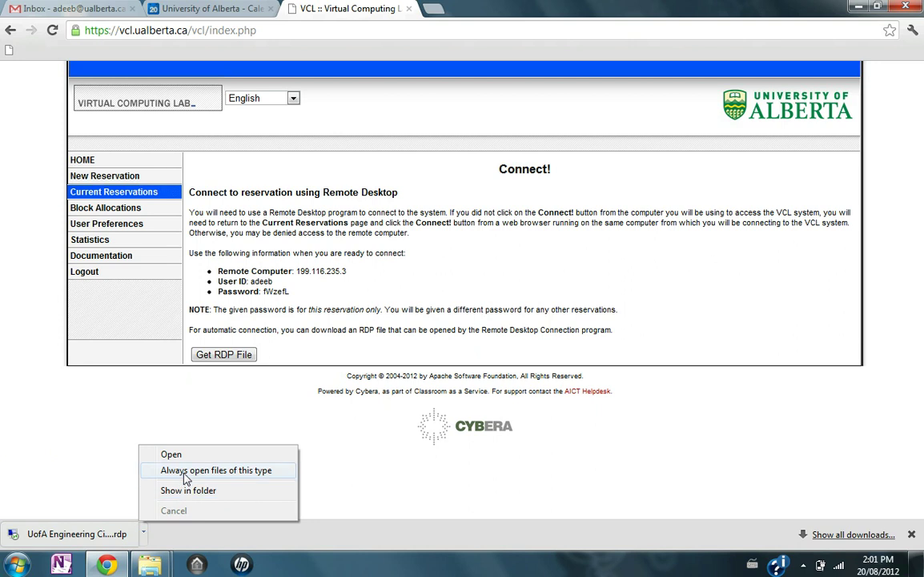
click(185, 495)
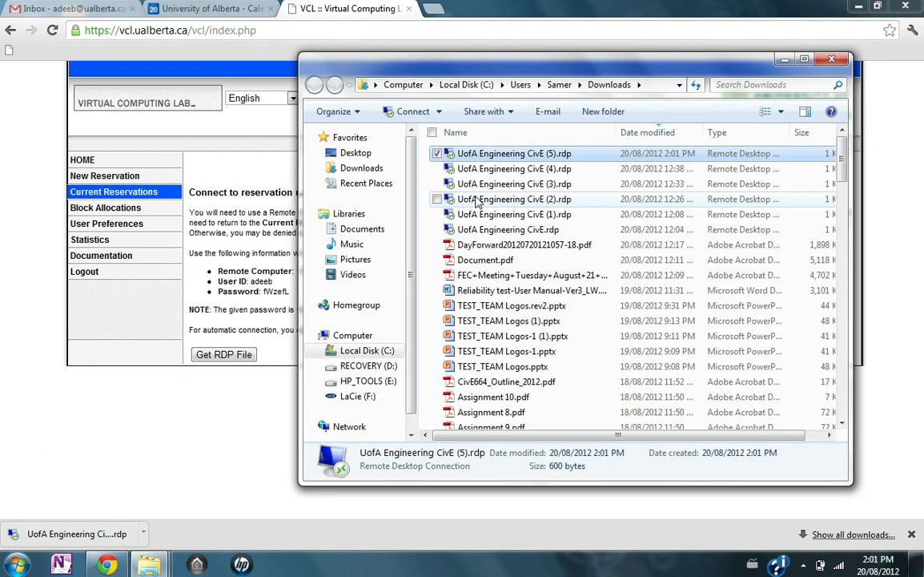
Step: Edit the downloaded RDP file so the remote display size is Full Screen
right_click(433, 148)
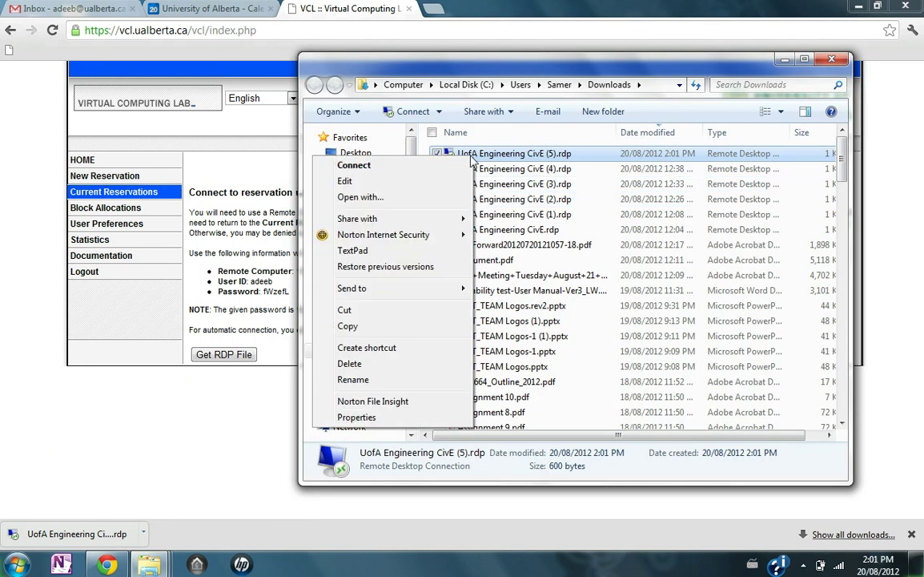
click(424, 181)
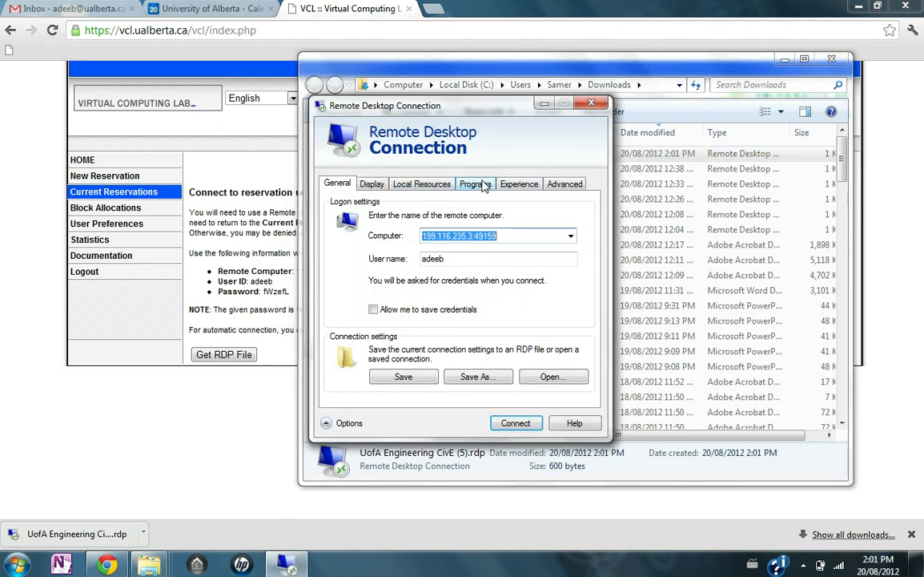
click(370, 185)
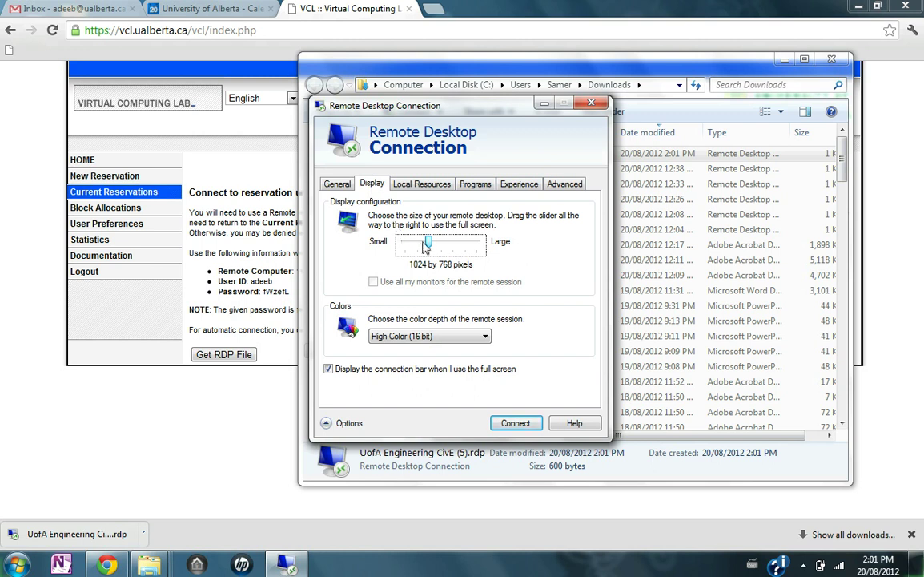
drag(430, 246, 479, 248)
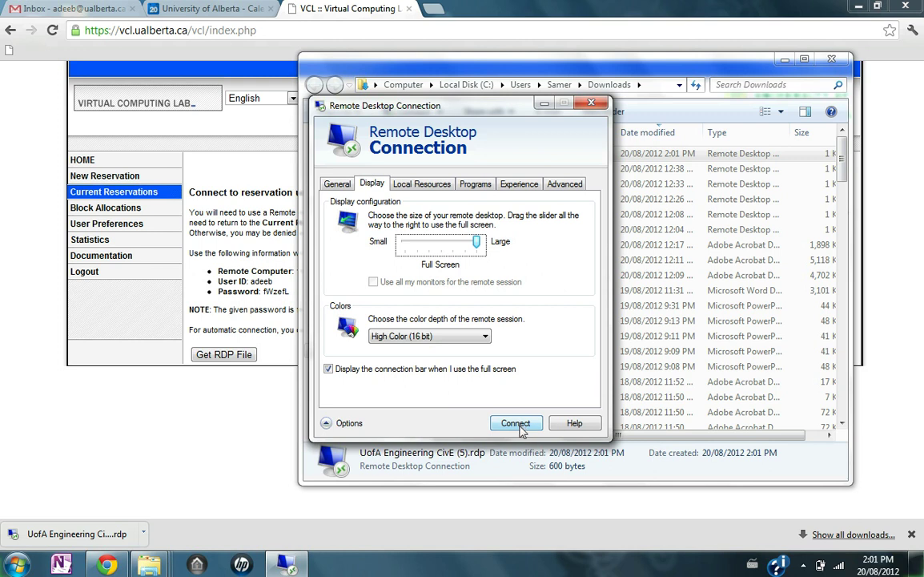
Step: Connect despite the unknown publisher warning and submit the reservation password
click(516, 425)
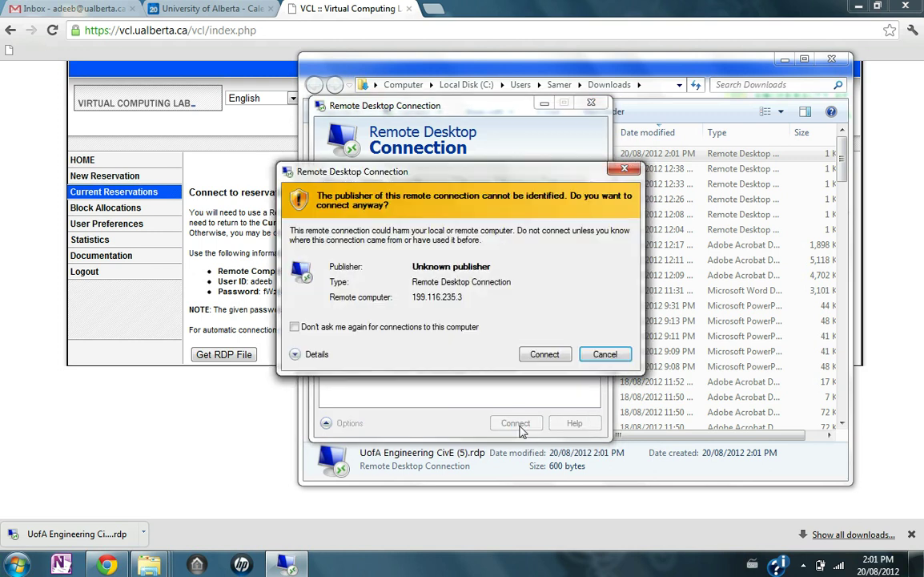
click(543, 354)
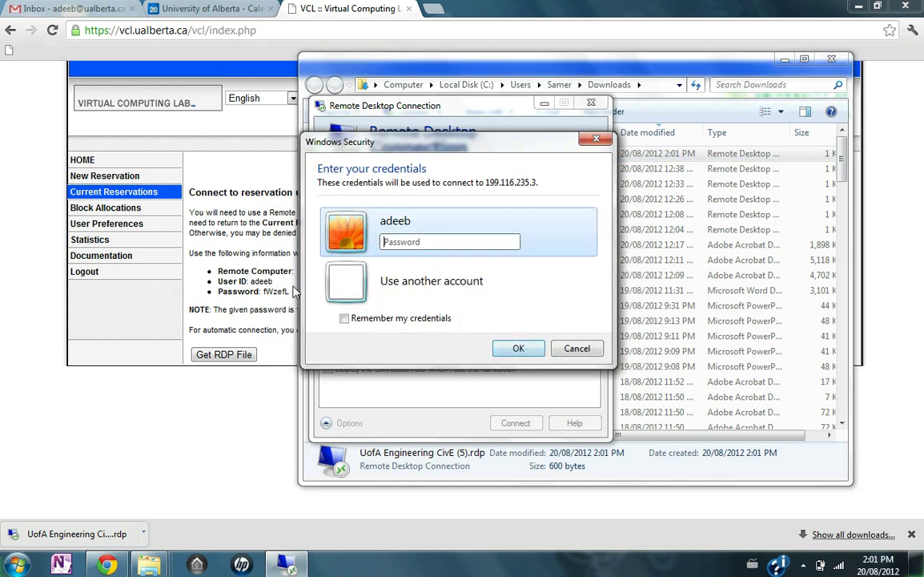
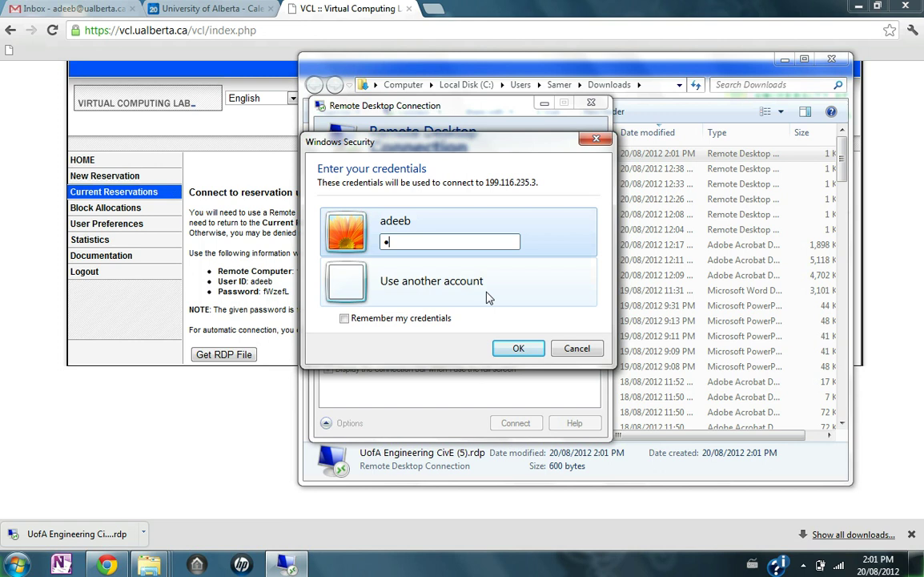
click(512, 351)
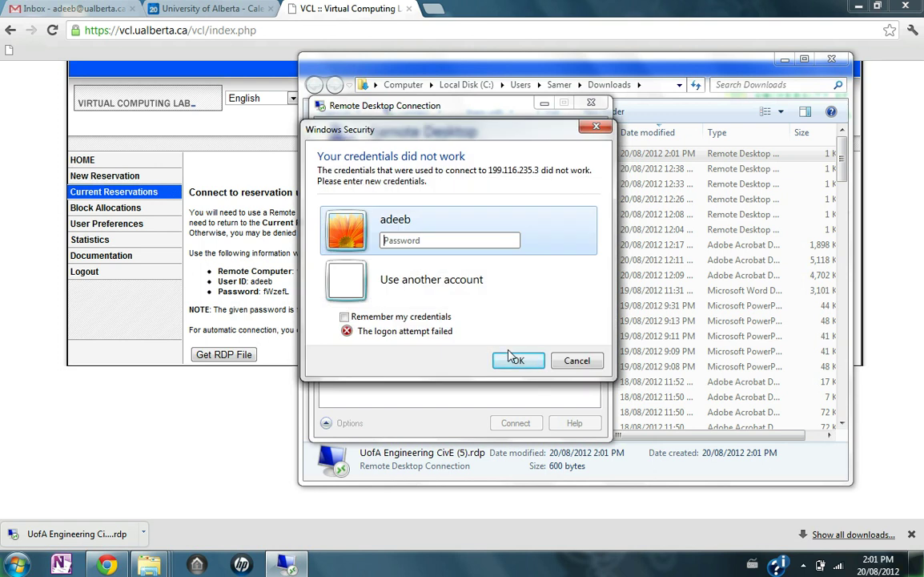
Step: Re-enter the reservation password after the failed attempt and accept the remote certificate
click(529, 365)
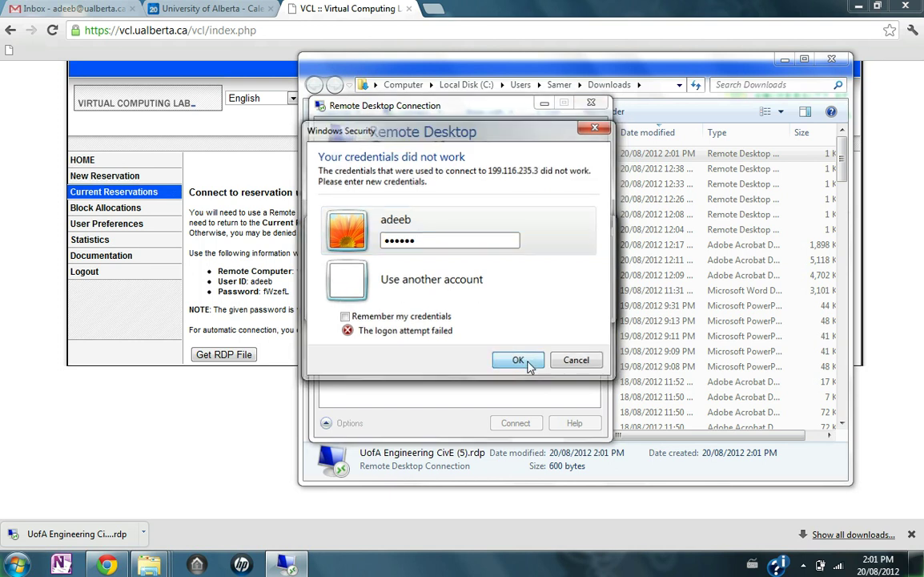
click(509, 392)
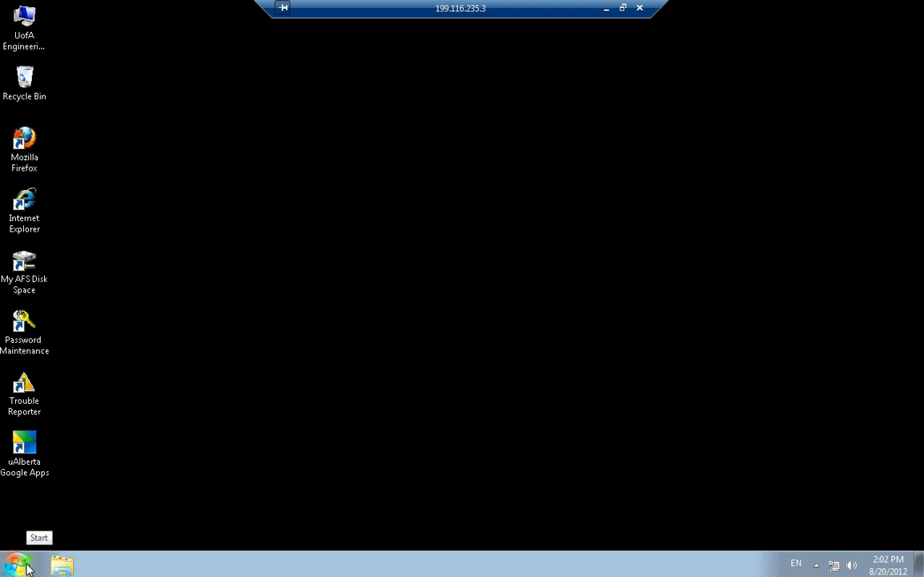
Step: Open the Start menu on the remote Windows 7 desktop once the session loads
click(17, 566)
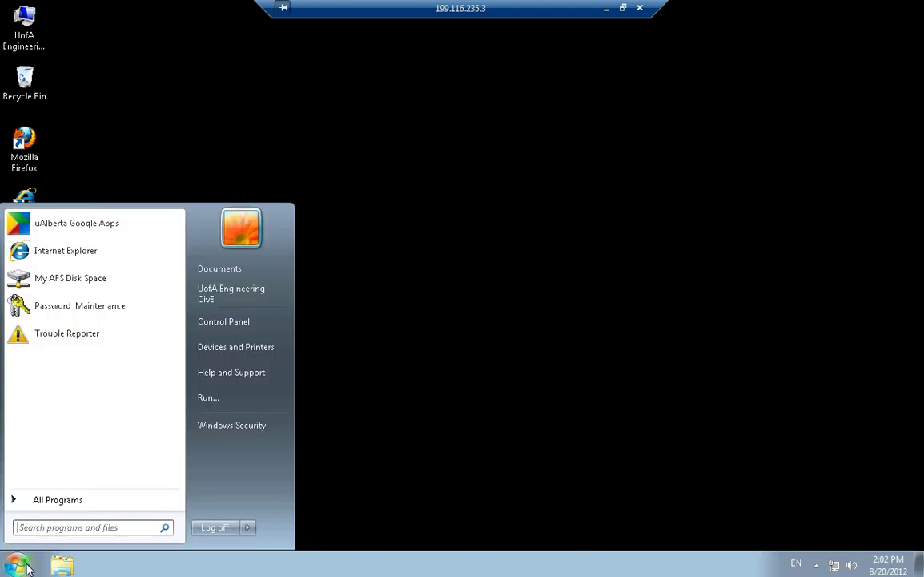
Step: Launch Wolfram Mathematica 8 from All Programs > Wolfram Mathematica
click(46, 499)
click(64, 468)
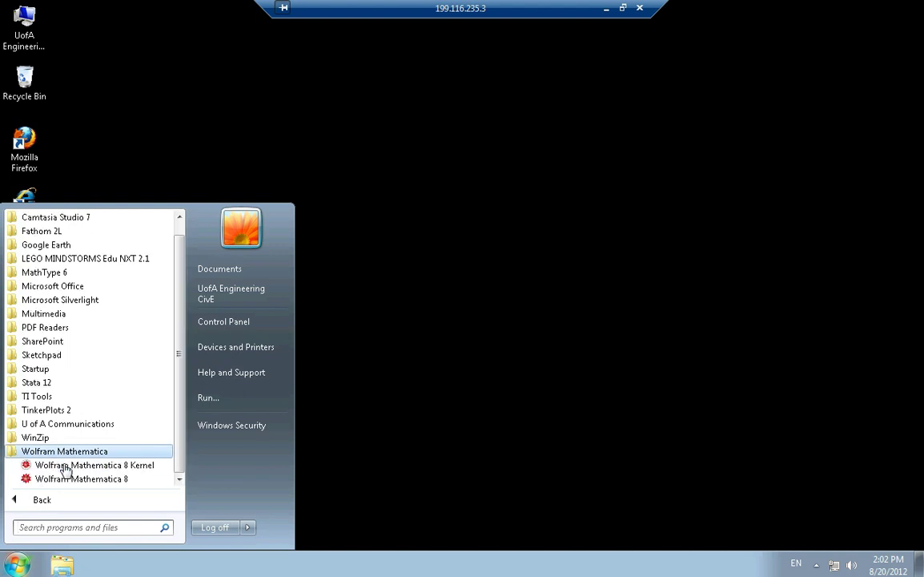
click(87, 480)
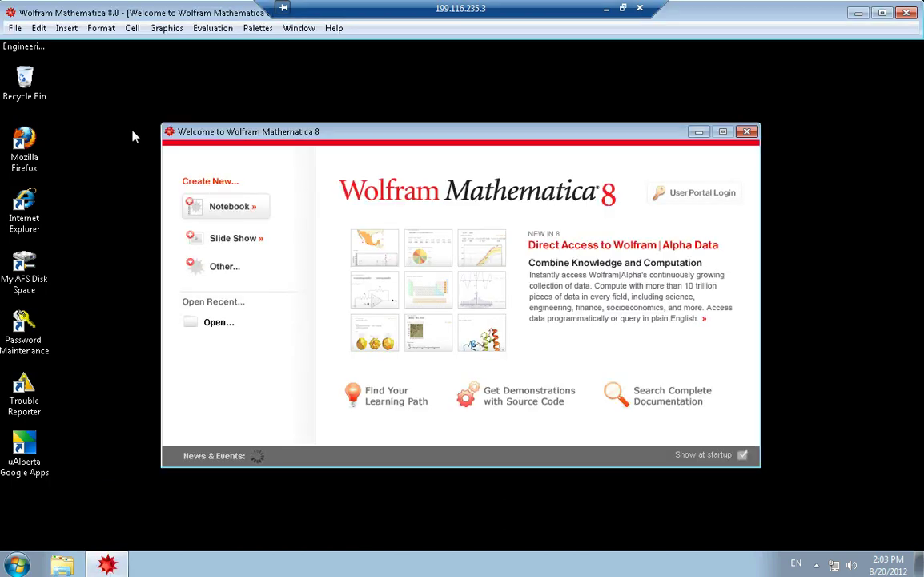
Step: In a new notebook, enter y = 20 x; Plot[y, {x, 0, 10}] and evaluate it
click(212, 209)
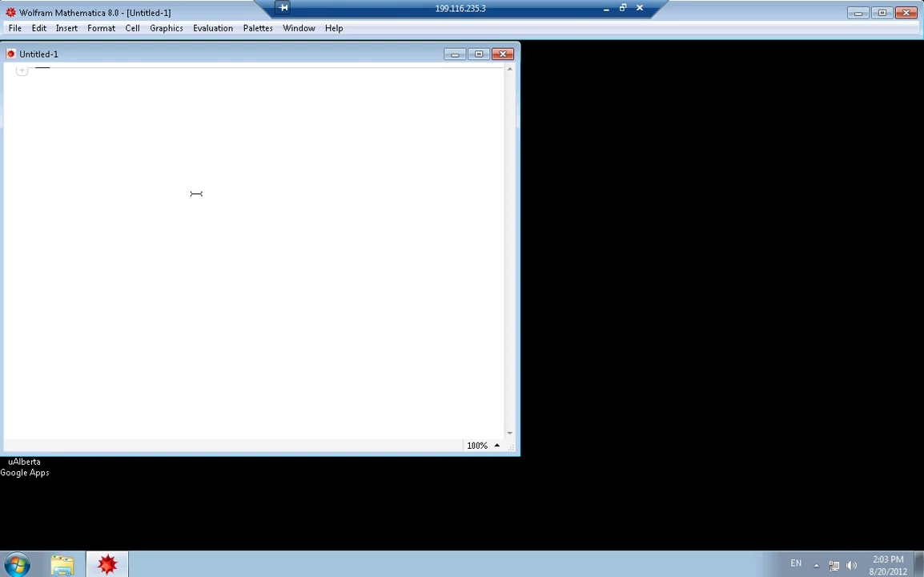
text(x, 0, 10)
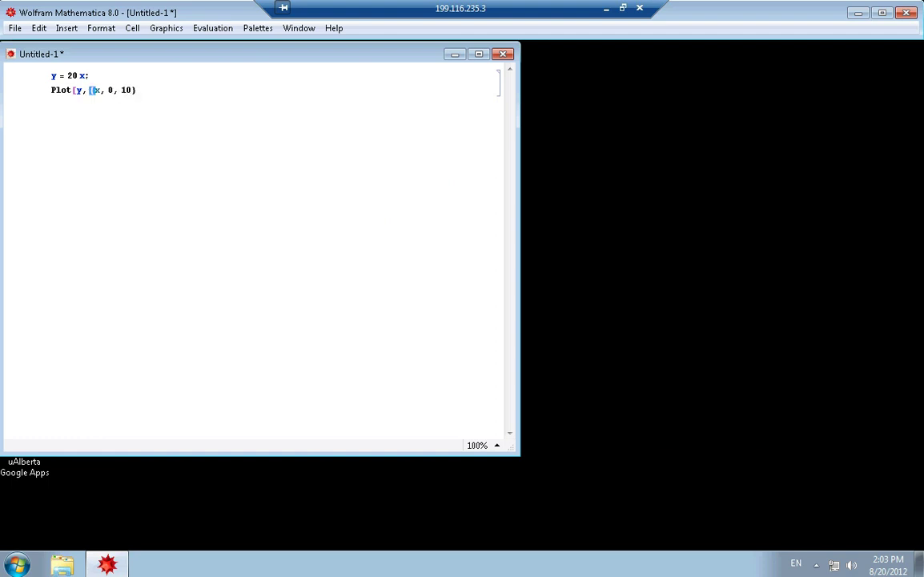
text(])
key(shift+Return)
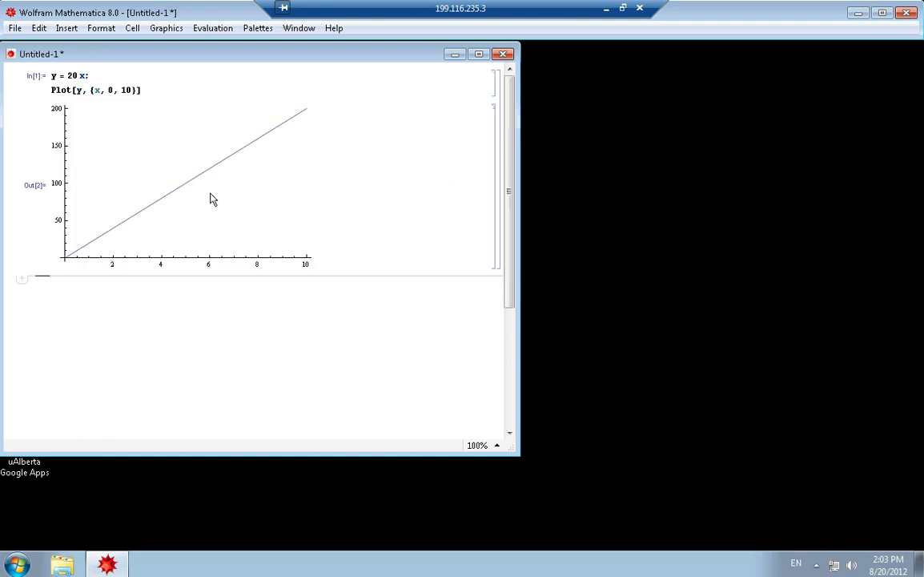
Step: Open the notebook's Print dialog and select Microsoft XPS Document Writer as the printer
click(15, 28)
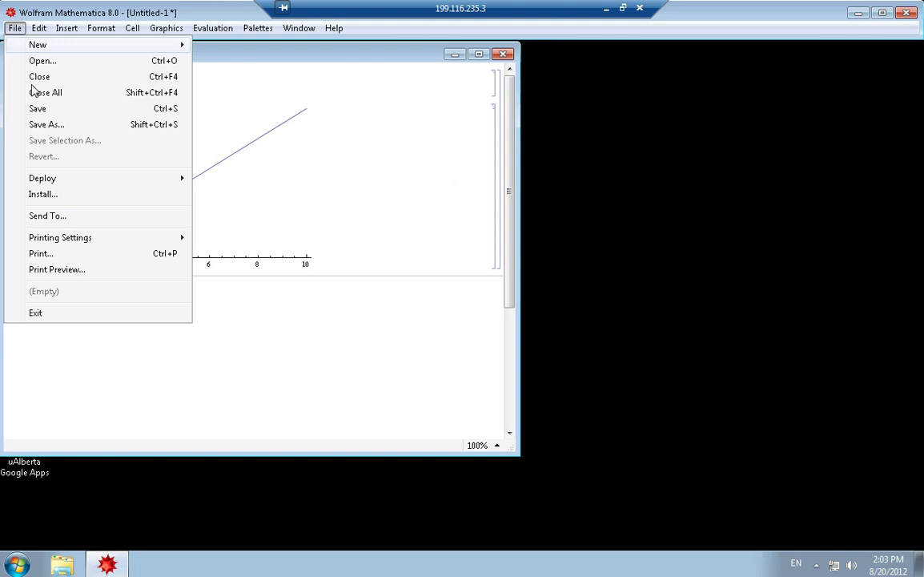
click(80, 258)
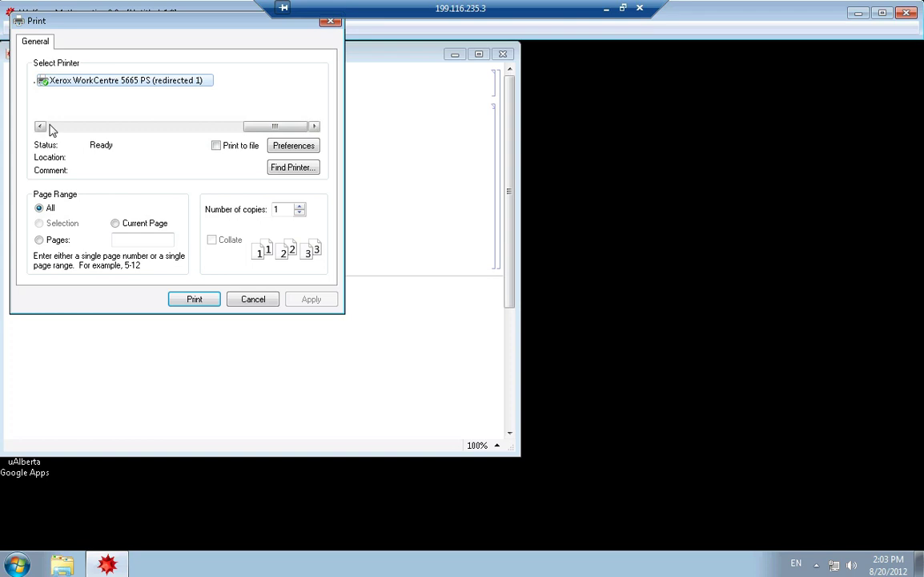
click(40, 126)
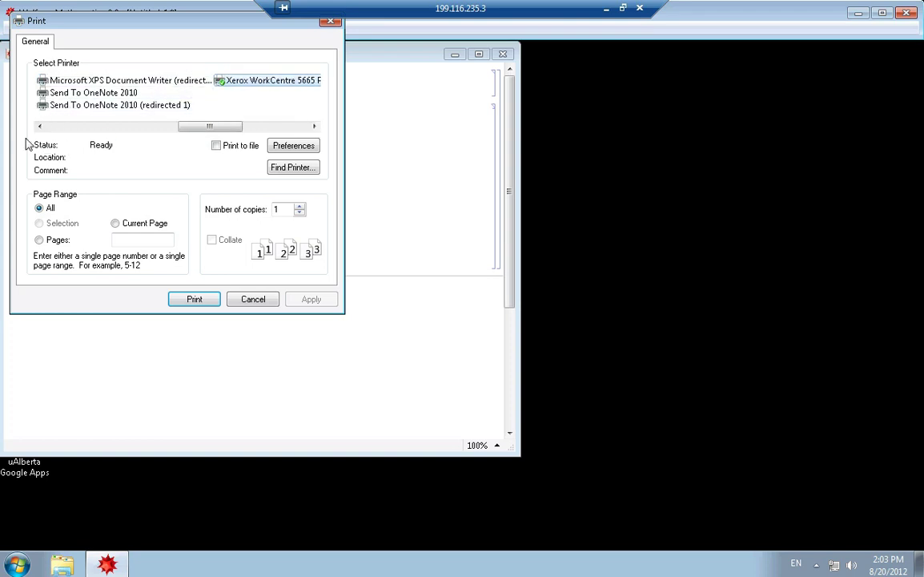
click(39, 127)
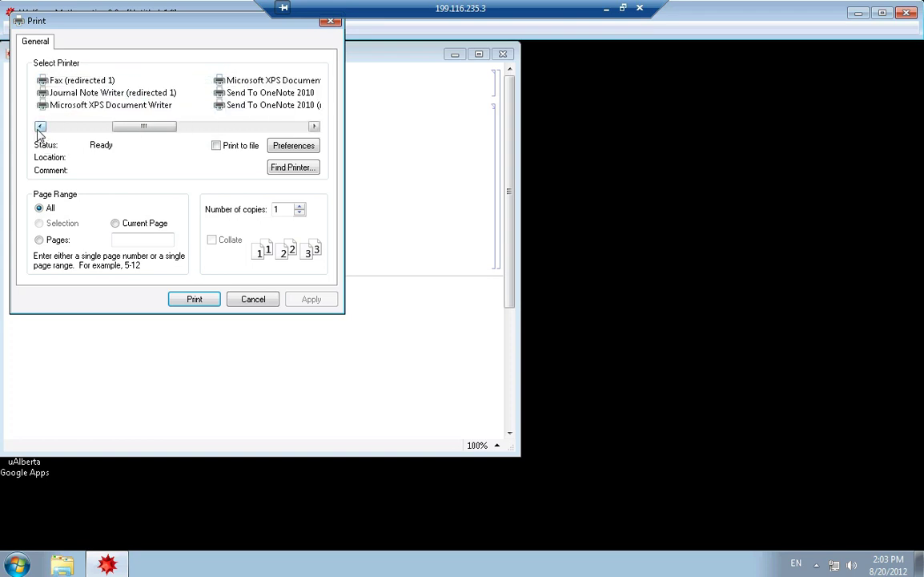
click(57, 107)
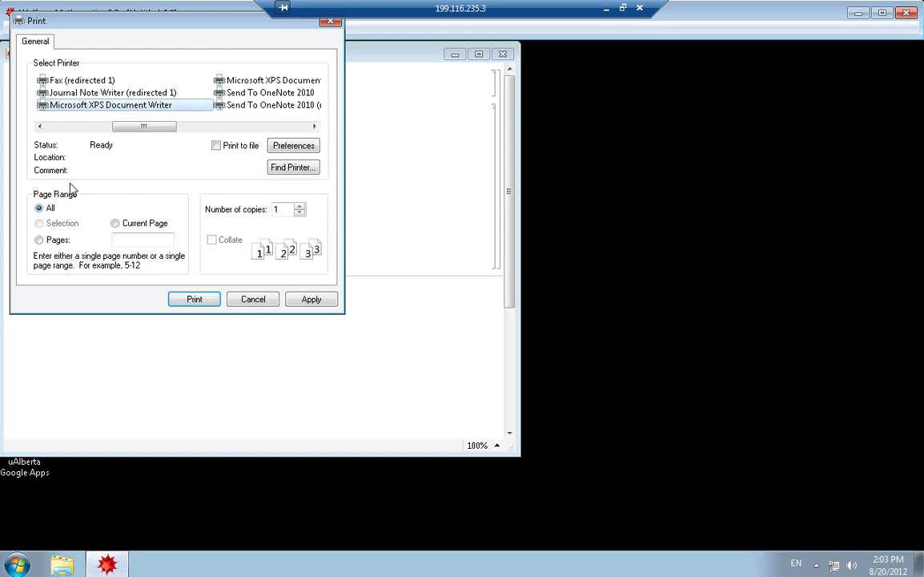
Step: Print the notebook through the XPS writer as Q1.xps on the remote desktop
click(198, 300)
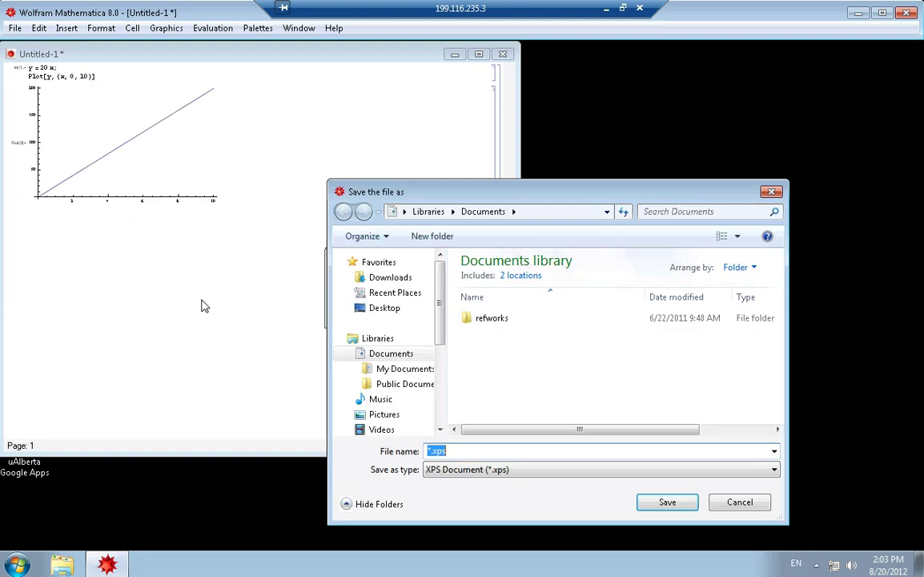
click(400, 311)
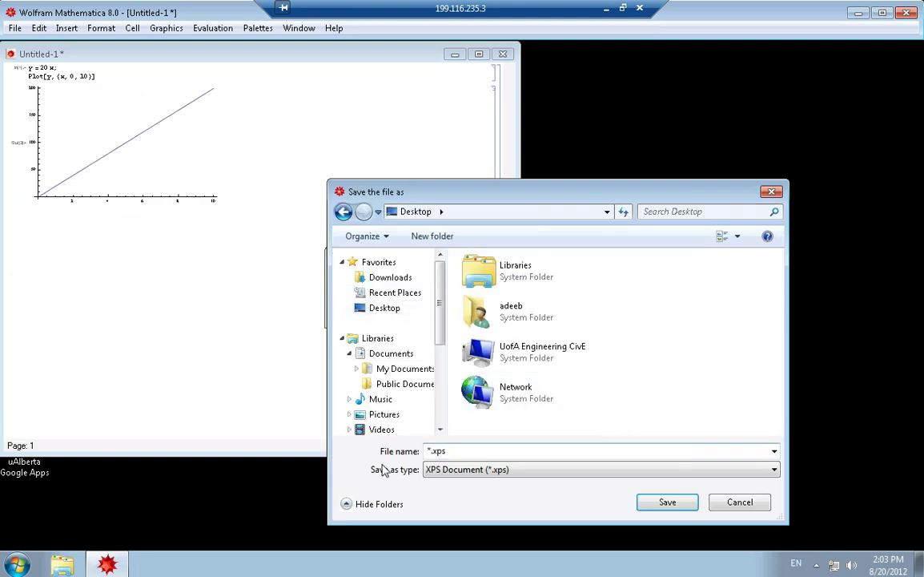
click(431, 453)
key(End)
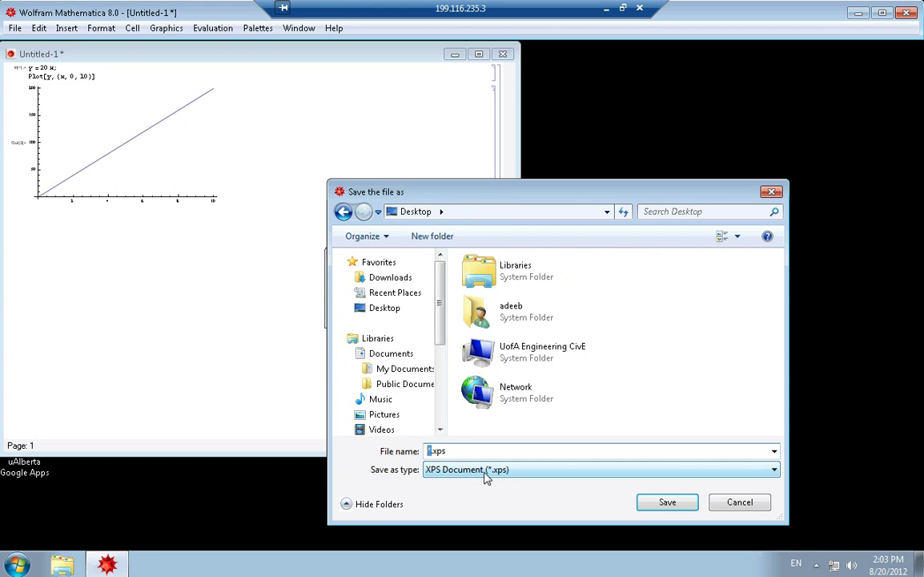
text(Q1)
key(Return)
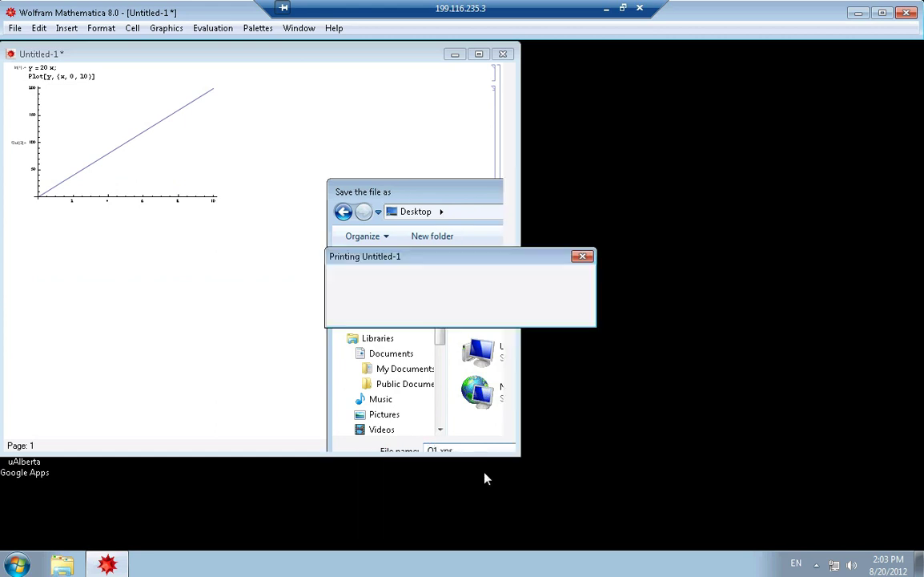
Step: Copy Q1.xps from the remote desktop to the clipboard
click(32, 513)
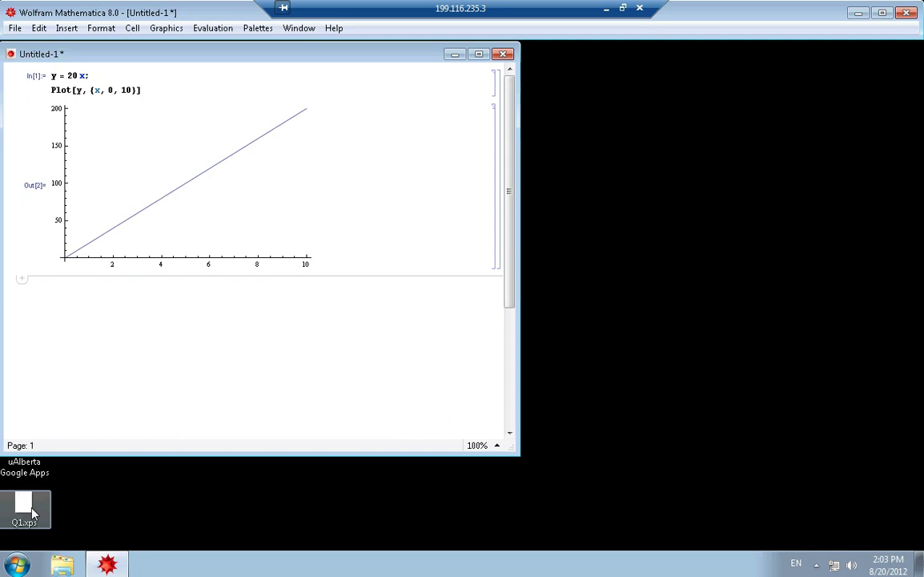
right_click(32, 513)
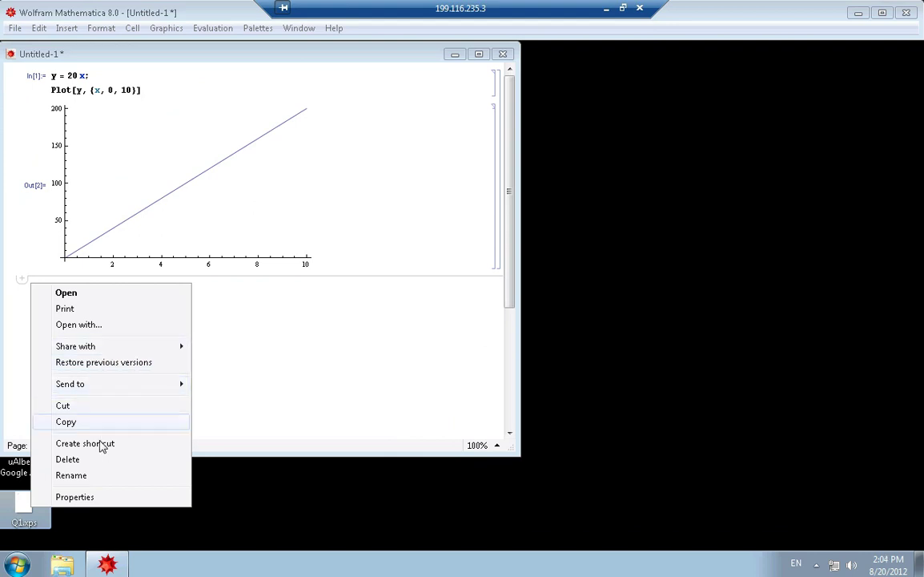
click(78, 422)
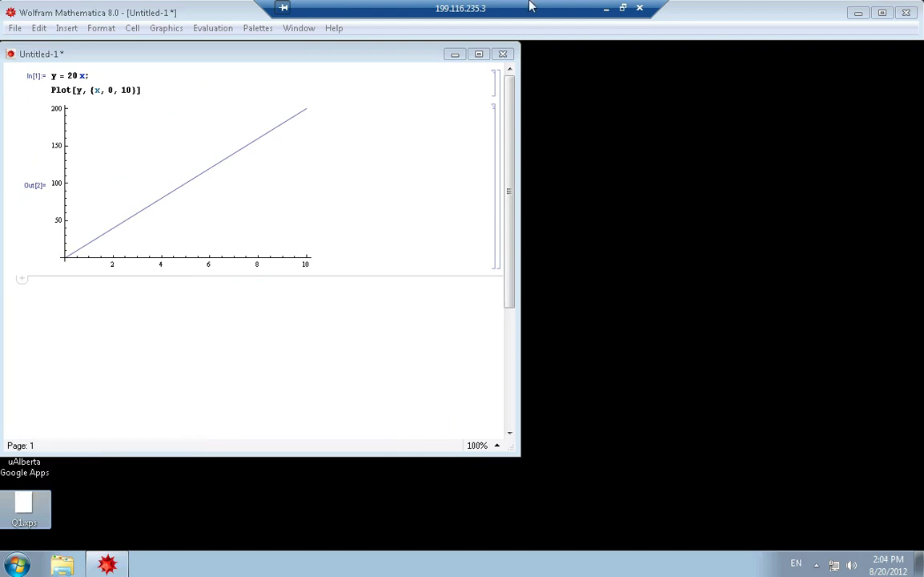
Step: Minimize the remote session, Chrome and the Downloads folder to reveal the local desktop
click(605, 12)
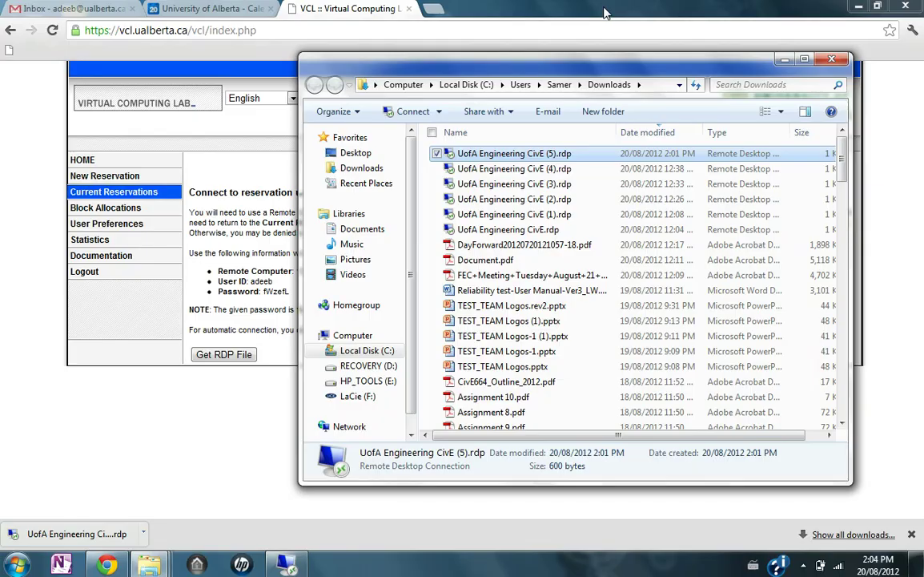
click(859, 10)
click(785, 59)
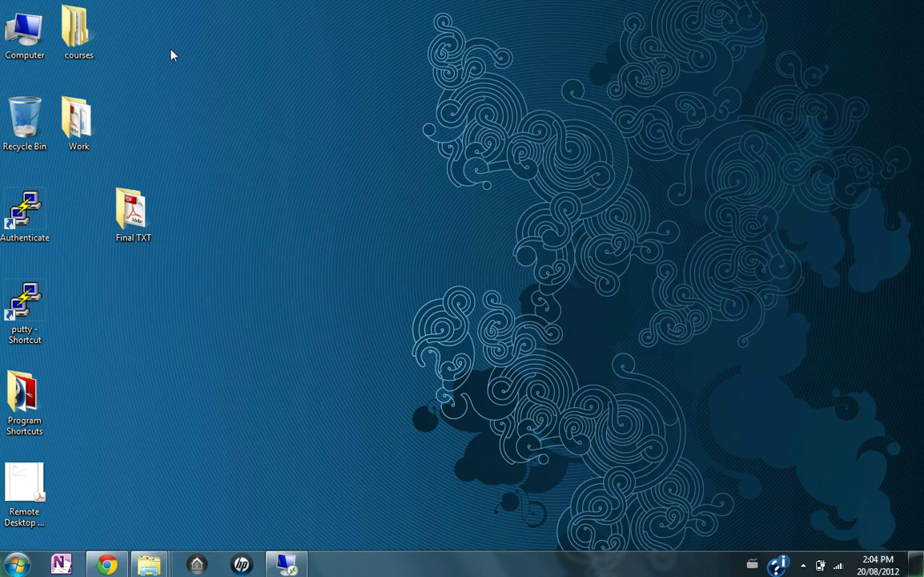
Step: Paste Q1.xps onto the local desktop and convert it to Adobe PDF
key(shift+F10)
key(Escape)
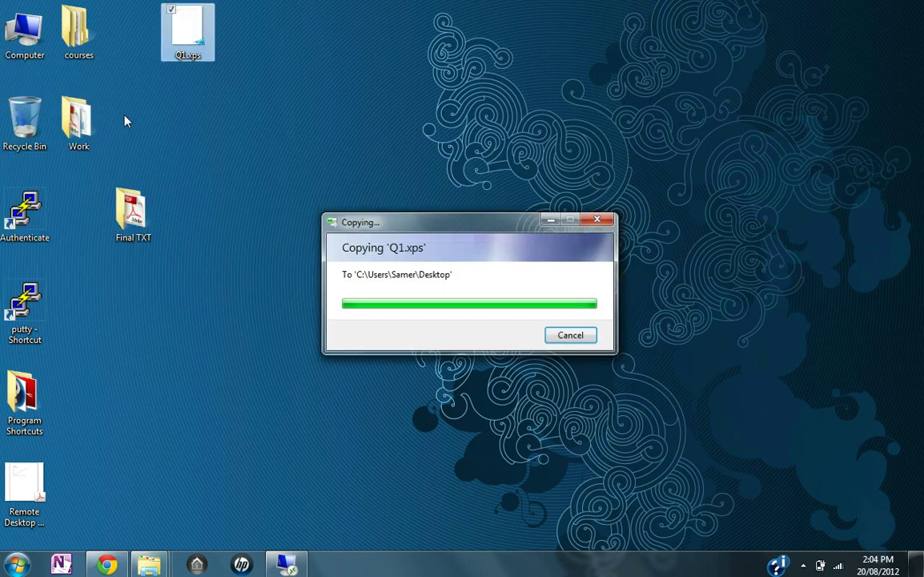
right_click(183, 46)
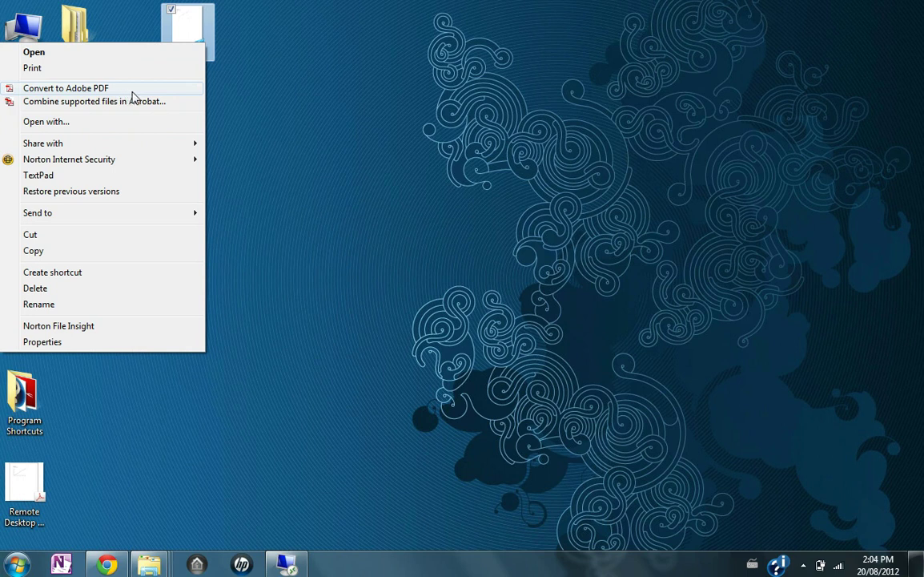
click(133, 90)
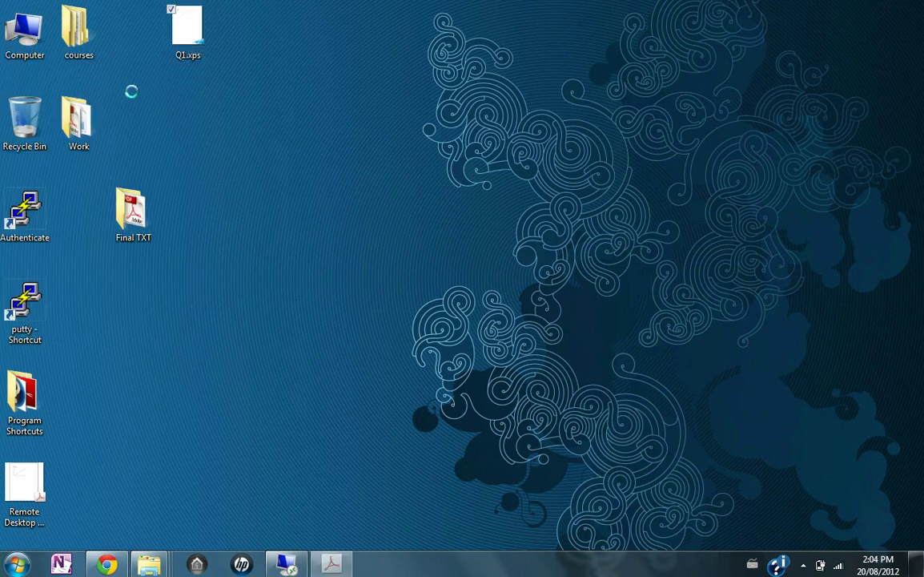
Step: Scroll through Q1.pdf in Acrobat to check the y = 20x plot from 0 to 10
scroll(241, 276, down, 3)
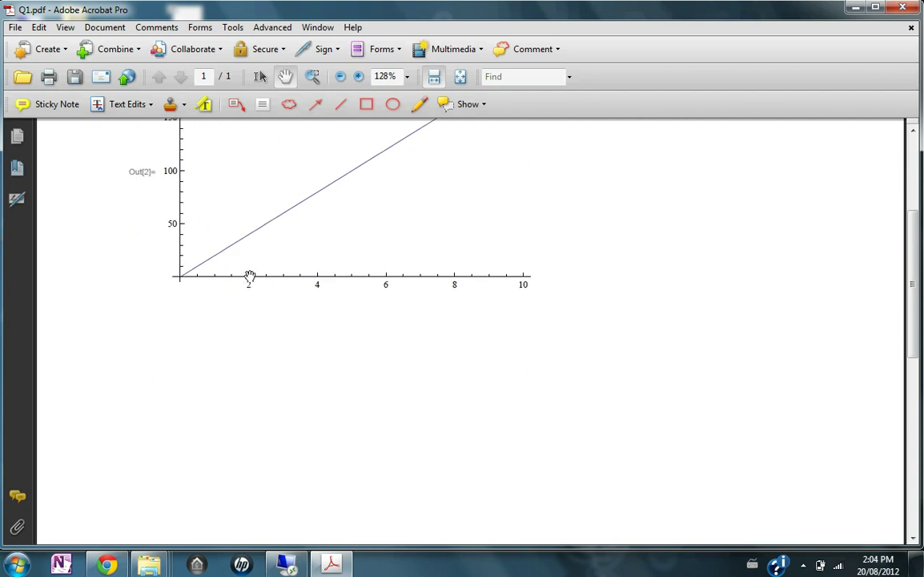
scroll(223, 175, up, 3)
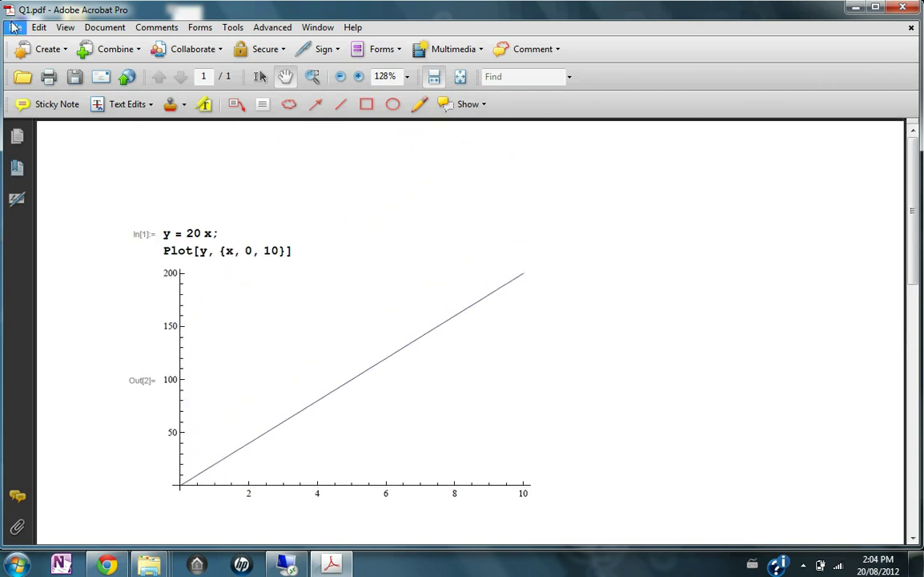